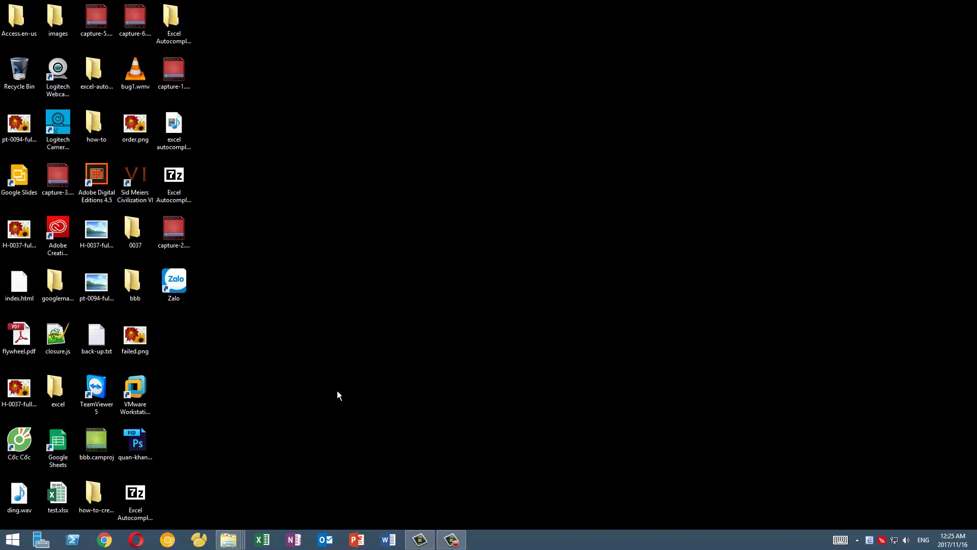
Step: Launch Excel, create the blank workbook Book1, and maximize its window
click(262, 539)
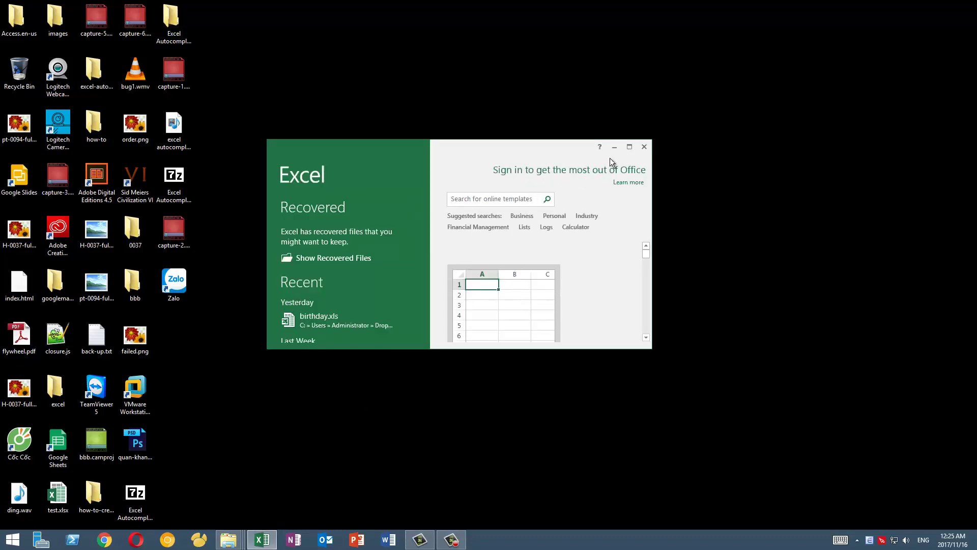
click(492, 312)
click(524, 285)
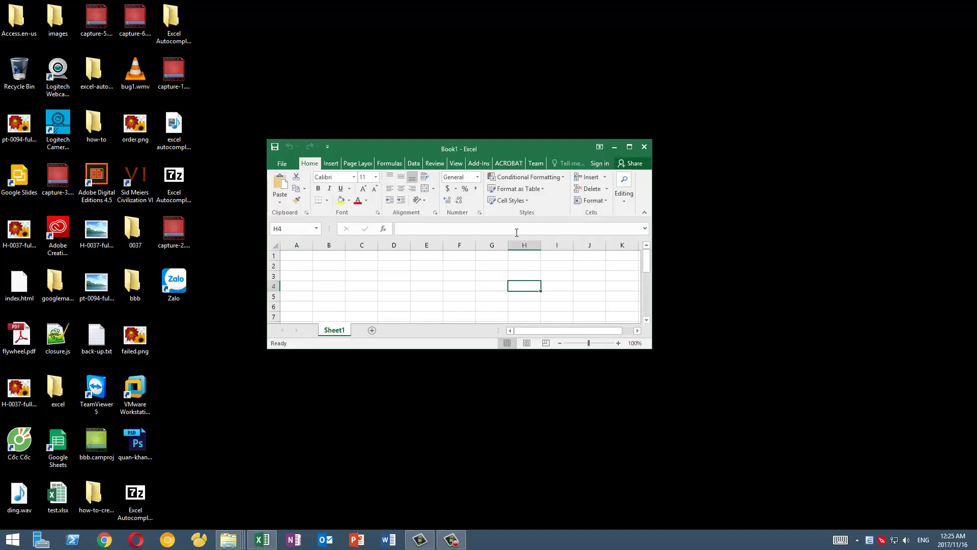
click(628, 148)
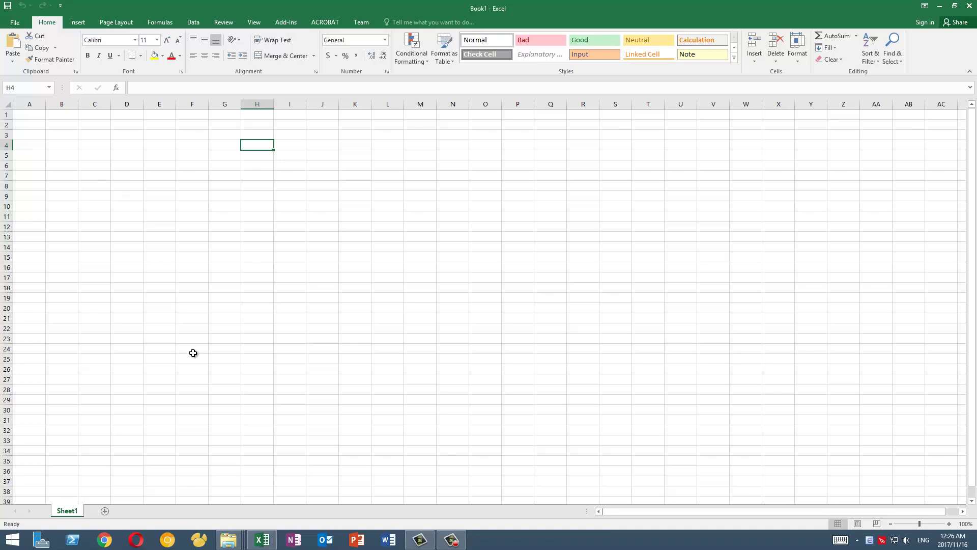
Step: Enter Honduras, Brazil and Cuba into cells A1 to A3 of Sheet1
click(37, 118)
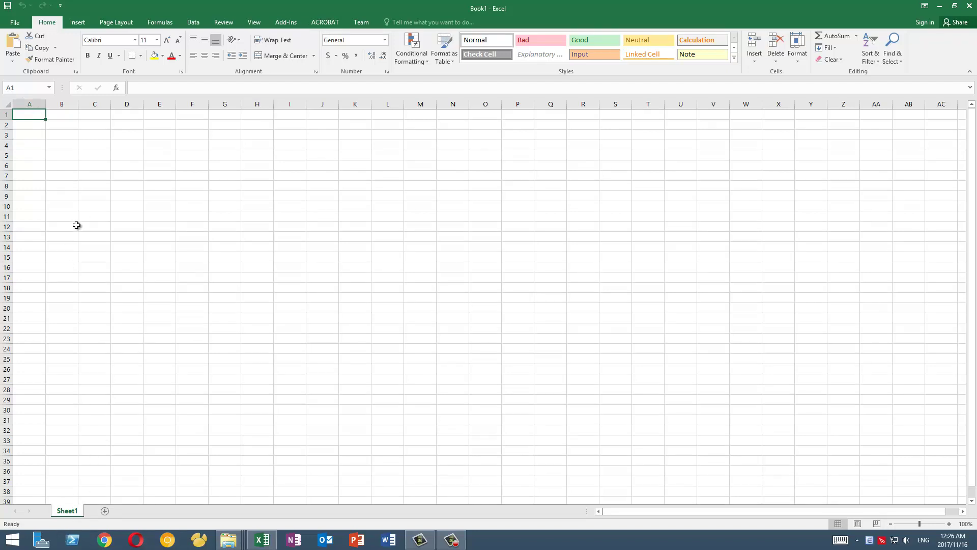
text(Hone)
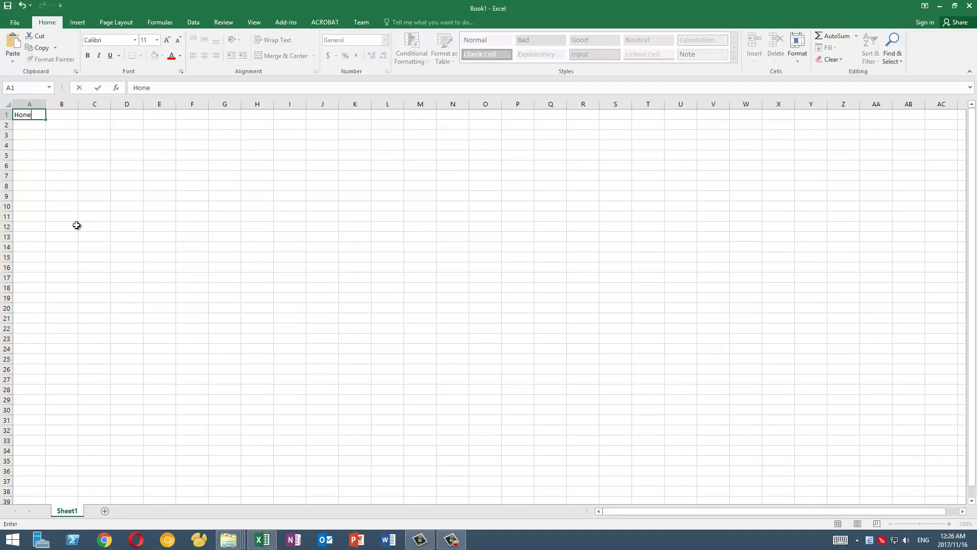
key(BackSpace)
key(BackSpace)
text(nduras)
key(Return)
text(Brazil)
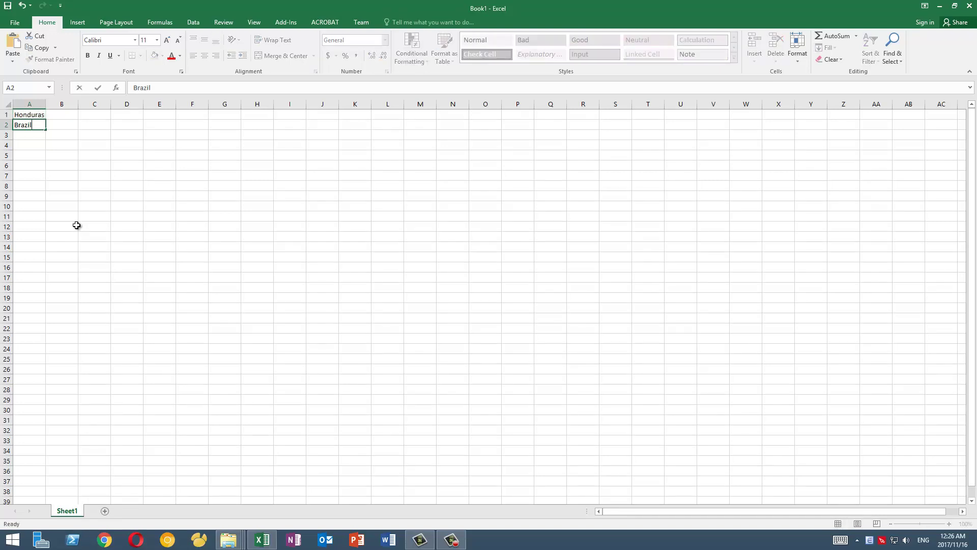
key(Return)
text(Cuba)
key(Return)
Step: Continue the list with Nigeria, Uruguay, England and Vietnam in A4 to A7
text(Nigeria)
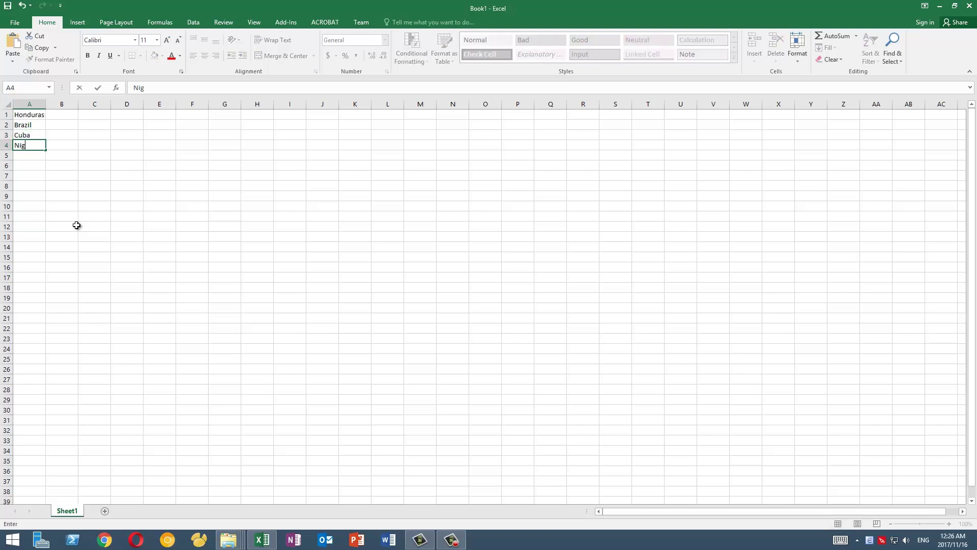
key(Return)
text(Uruguay)
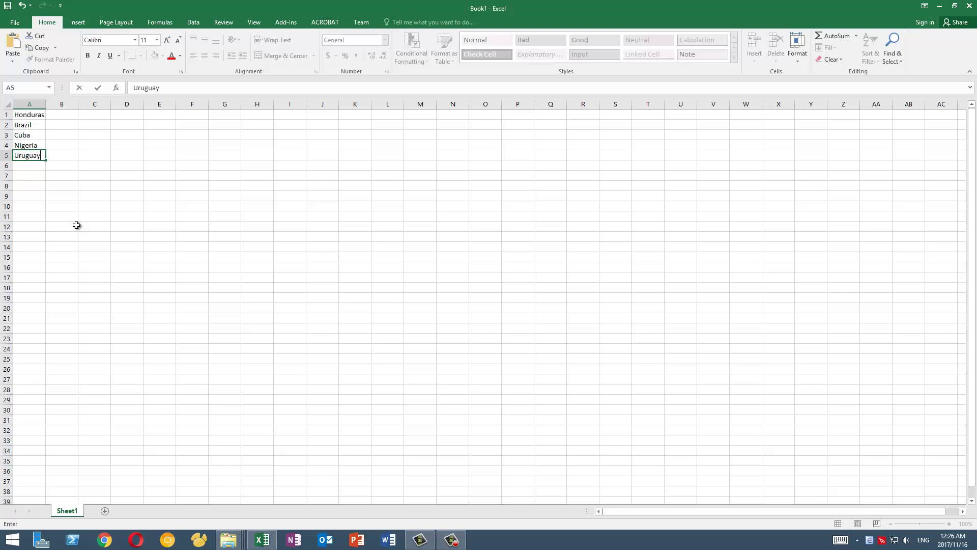
key(Return)
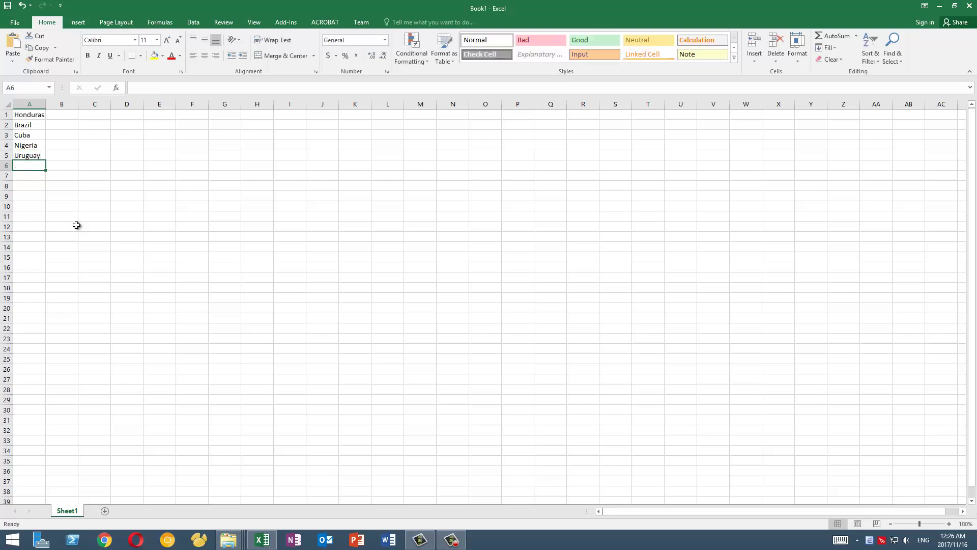
text(England)
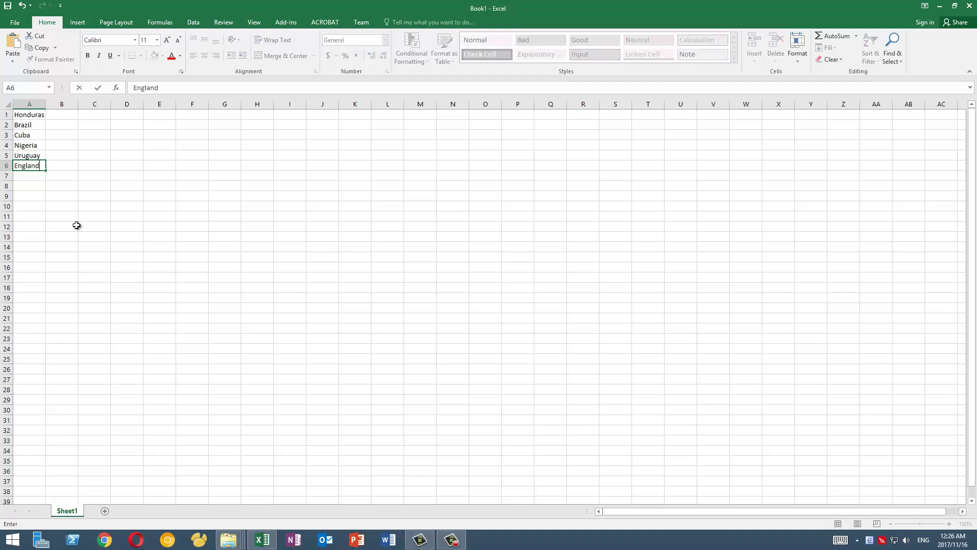
key(Return)
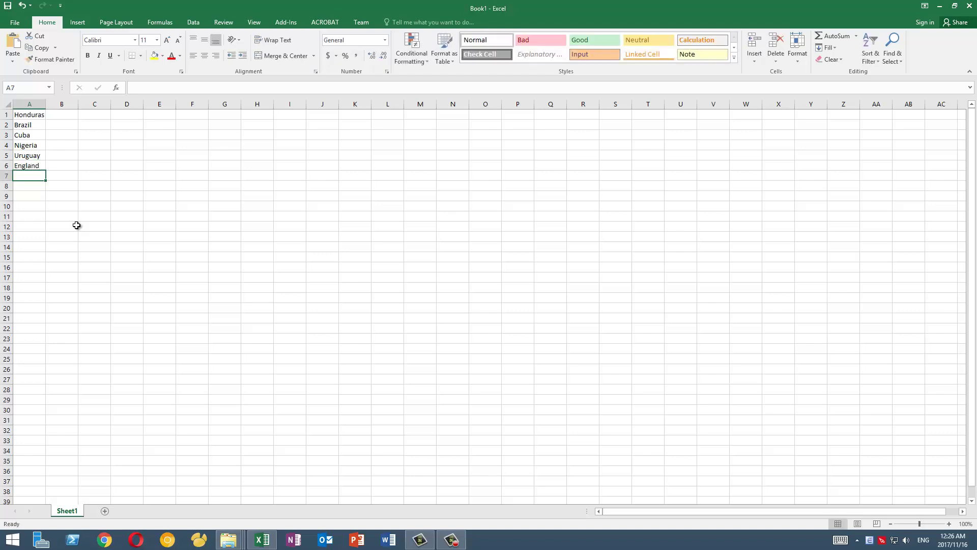
text(Vietnam)
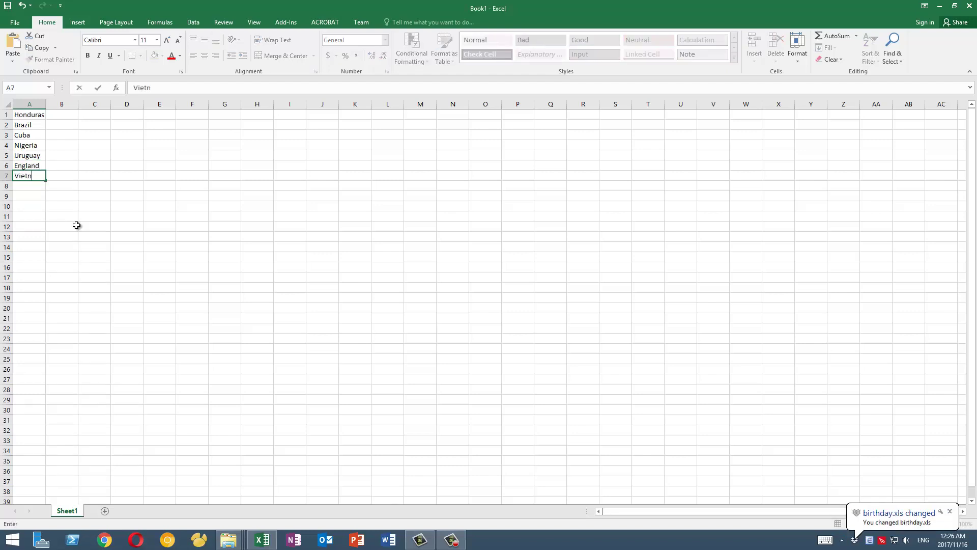
key(Return)
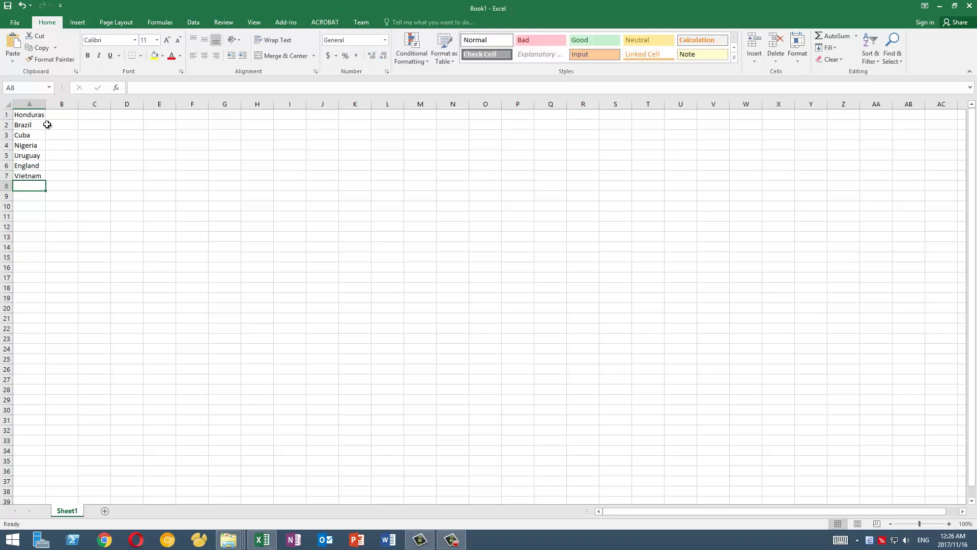
Step: Add a new blank worksheet, Sheet2, to the workbook
drag(29, 116, 30, 166)
drag(30, 207, 29, 175)
click(61, 226)
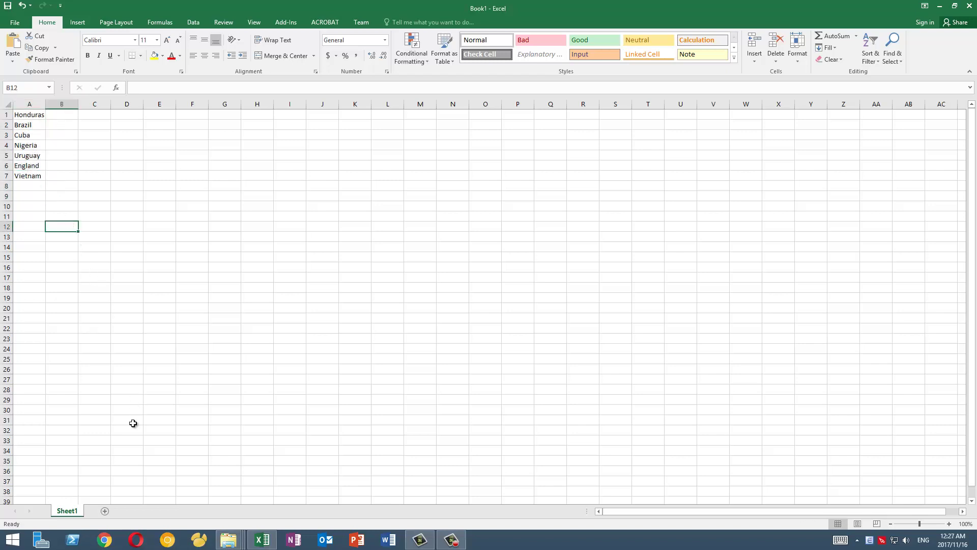
click(105, 511)
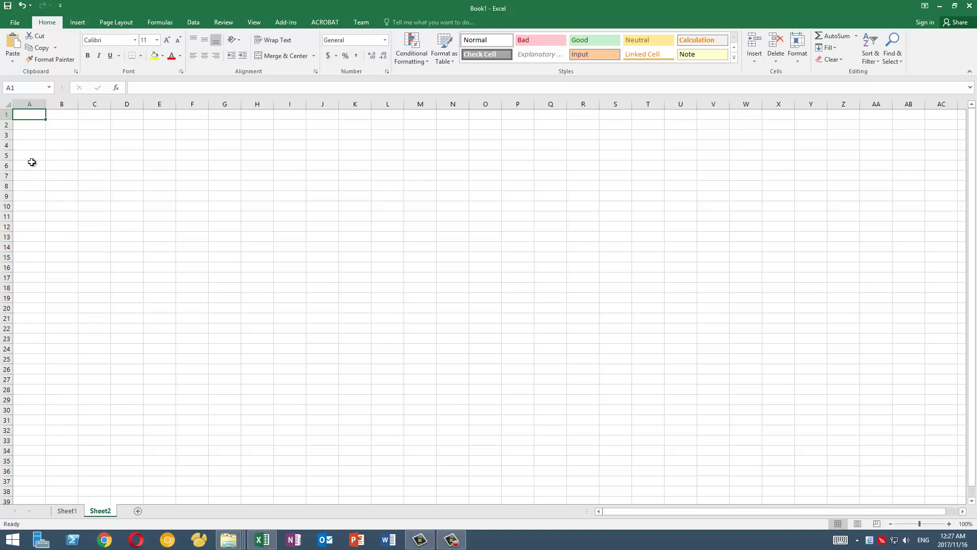
drag(29, 115, 88, 510)
click(95, 390)
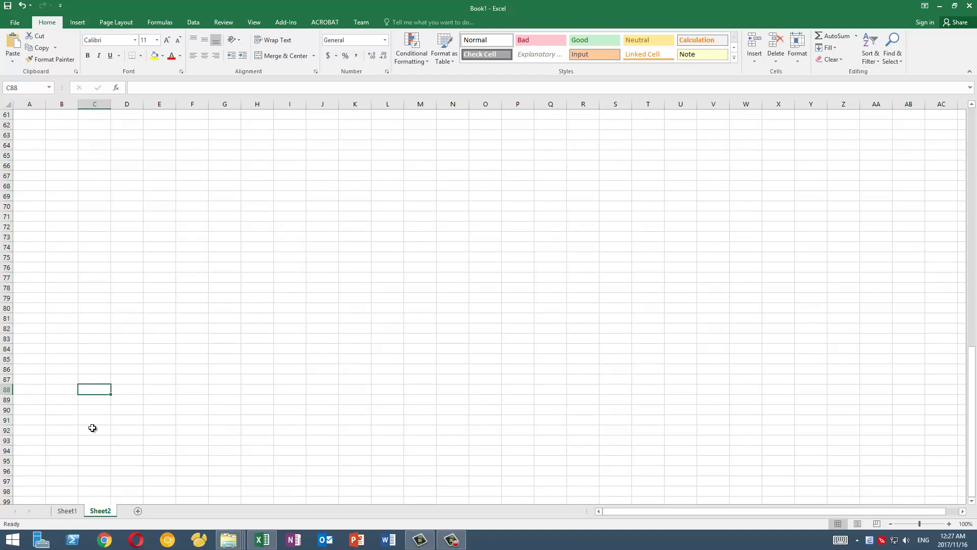
click(66, 510)
Step: Name the Sheet1 range A1:A7 'countries' through the Name Box
click(74, 214)
click(37, 174)
click(31, 112)
drag(30, 112, 27, 178)
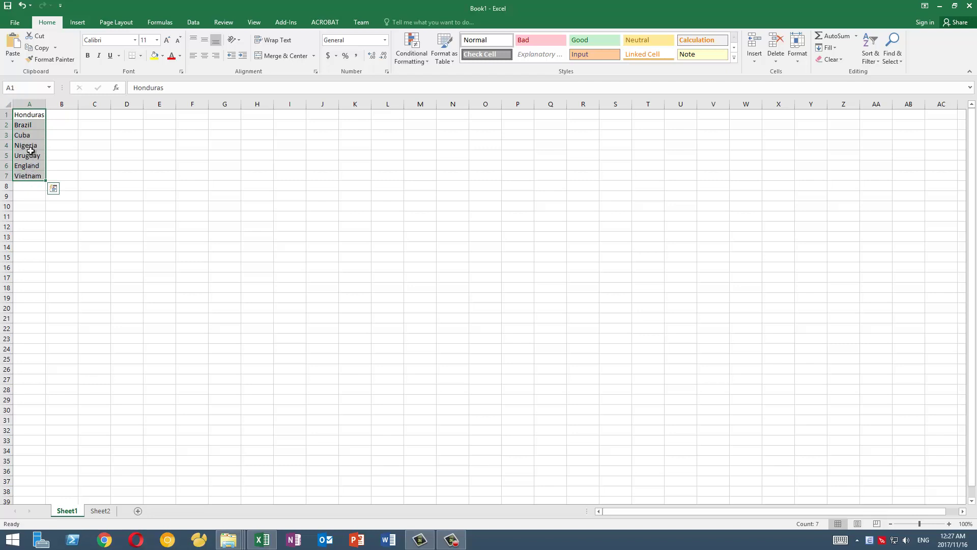
click(26, 88)
text(contrie)
key(BackSpace)
key(BackSpace)
key(BackSpace)
key(BackSpace)
key(BackSpace)
text(untries)
key(Return)
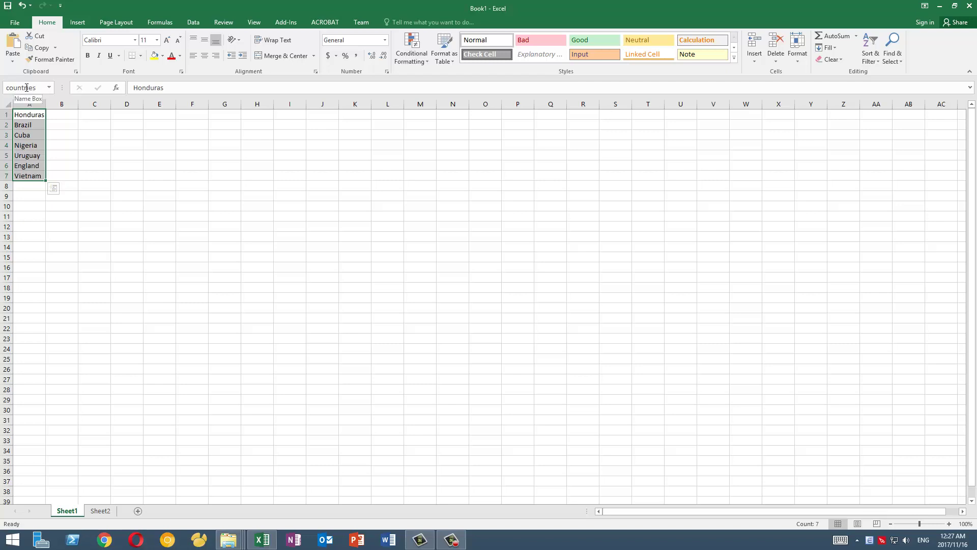
Step: On Sheet2, apply the 'countries' range as a Create Combo drop-down to A61:A98
click(100, 511)
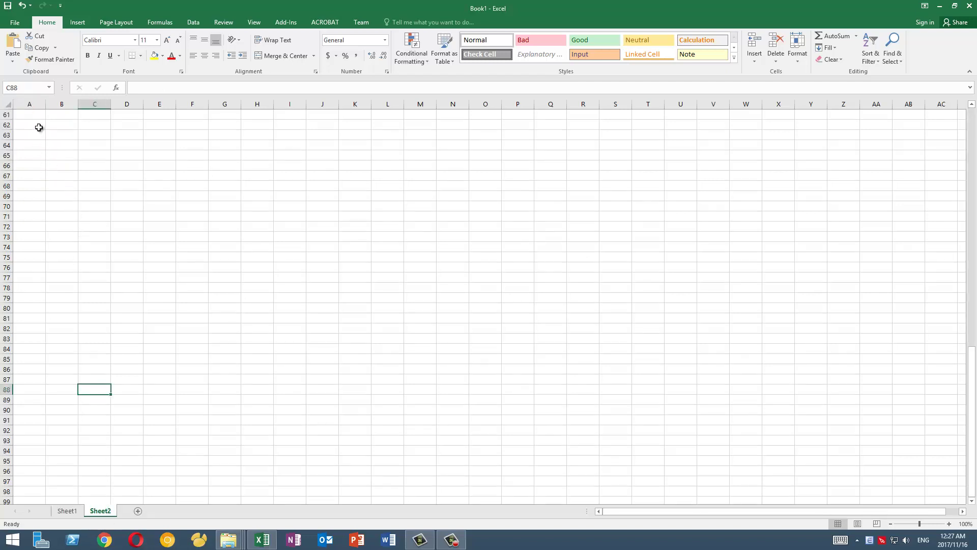
drag(32, 115, 29, 490)
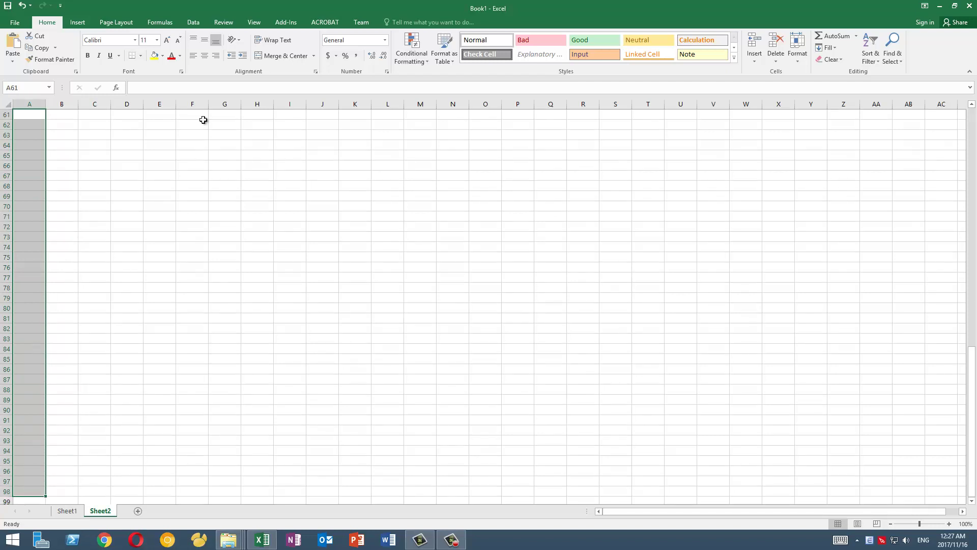
click(284, 23)
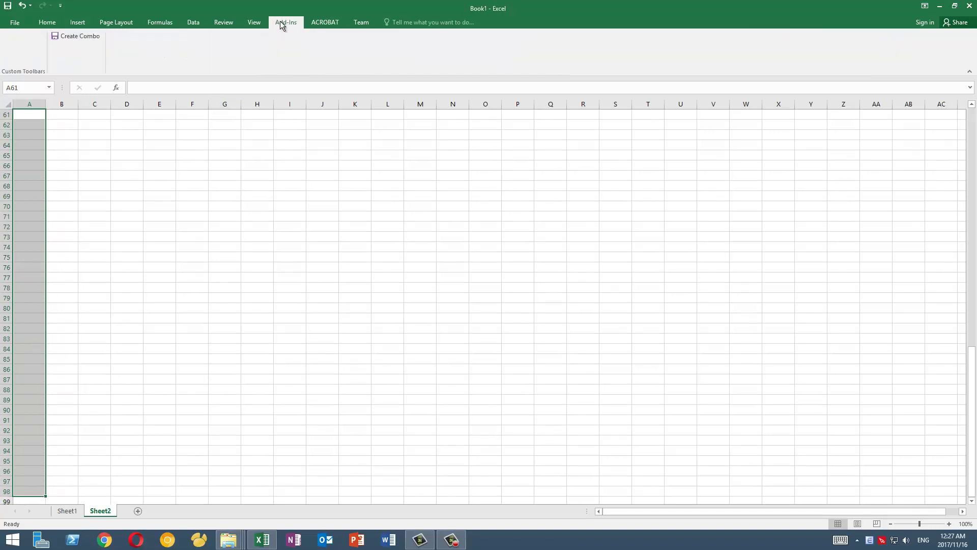
click(79, 36)
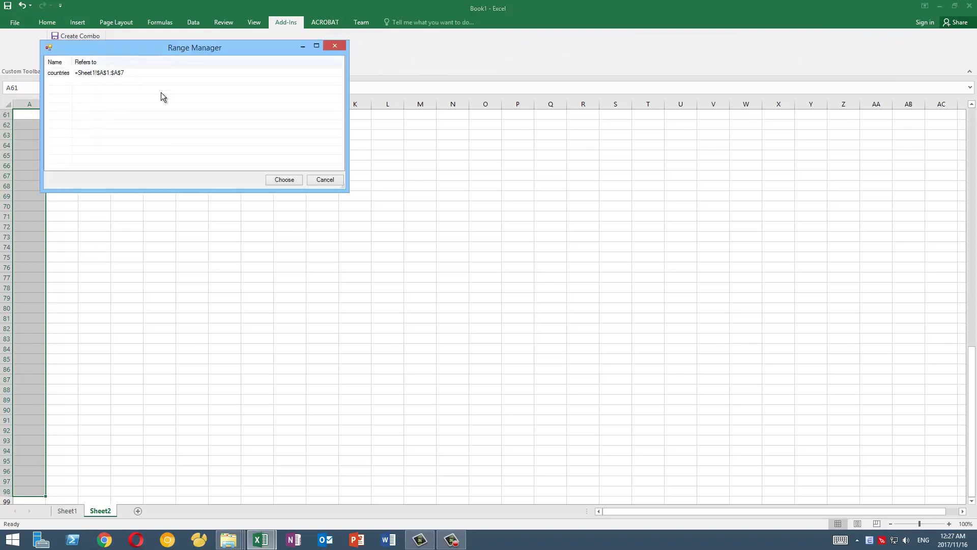
click(63, 71)
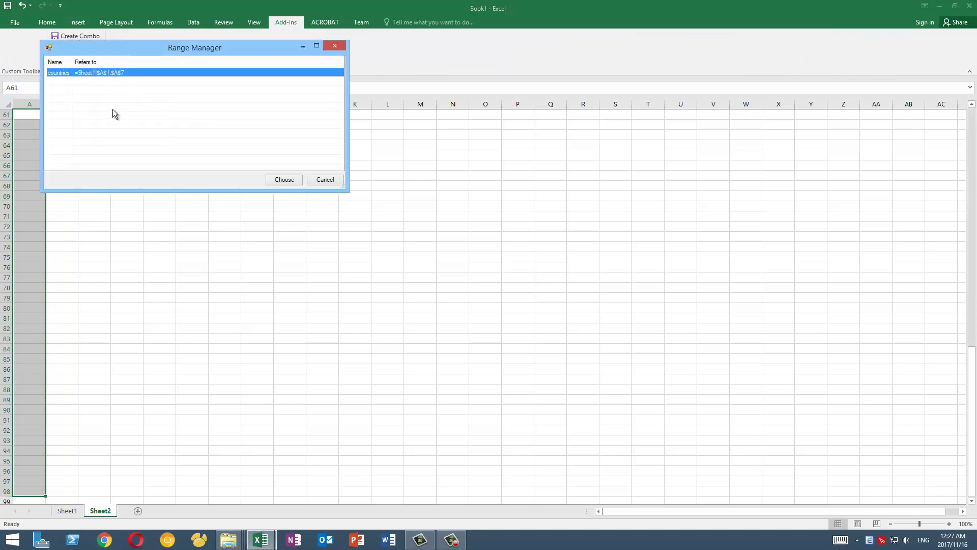
click(283, 179)
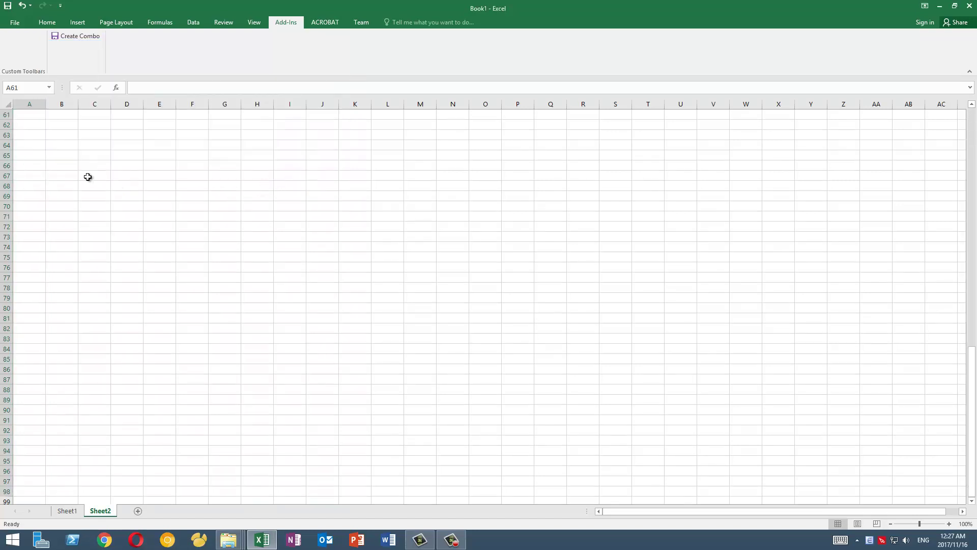
Step: Enter Vietnam in A62 by typing 'vi' and accepting the drop-down suggestion
click(172, 174)
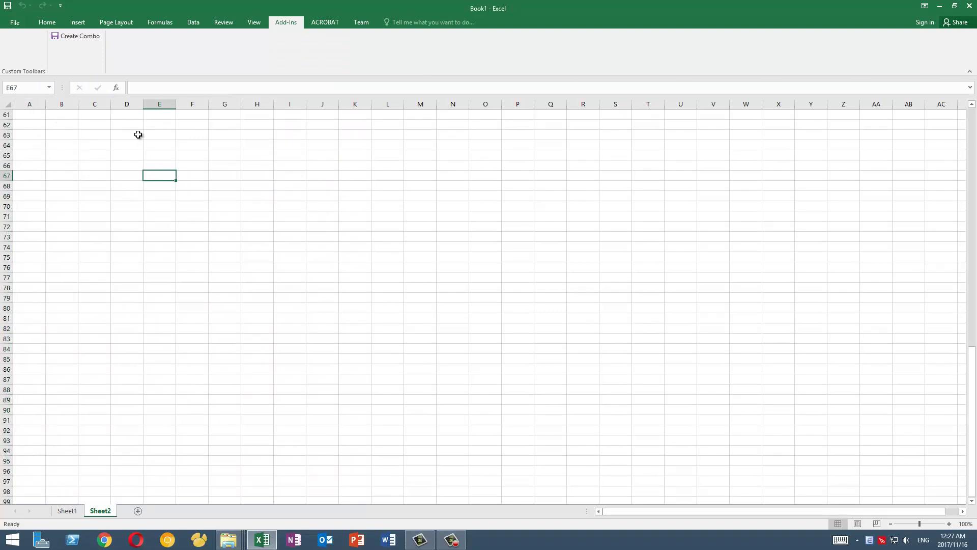
click(33, 124)
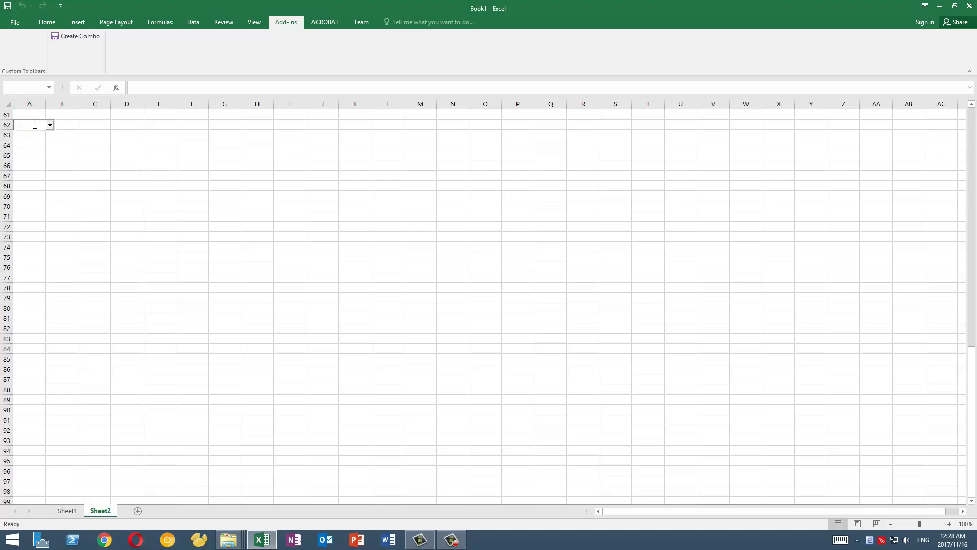
text(vi)
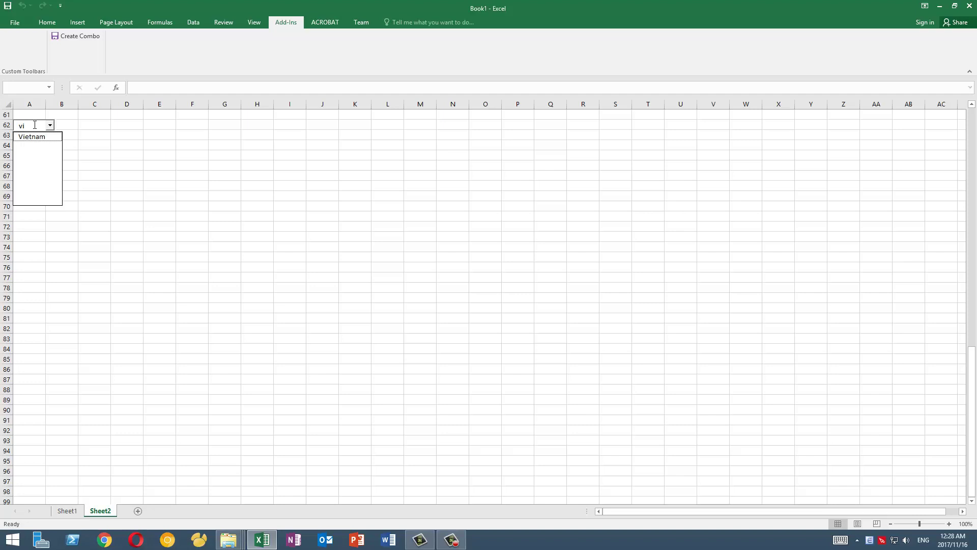
key(Down)
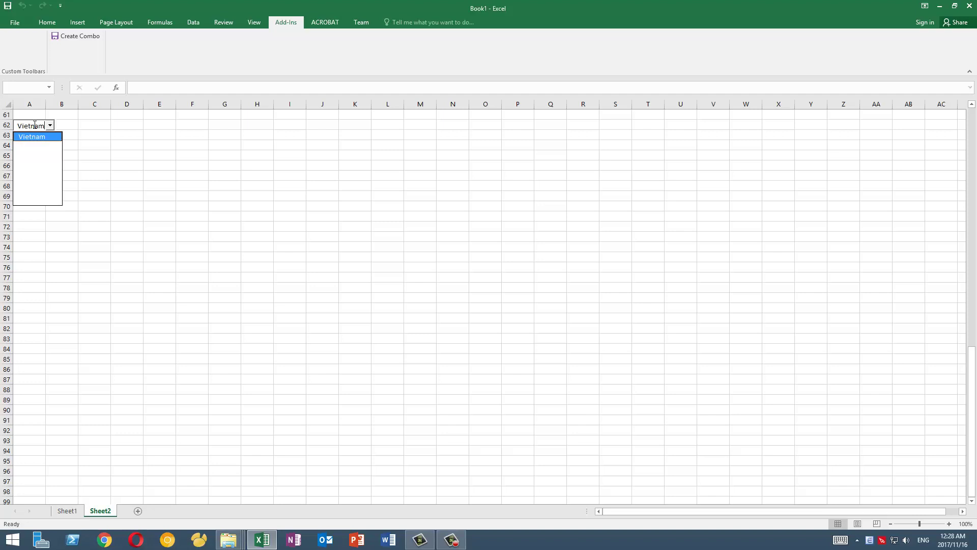
key(Return)
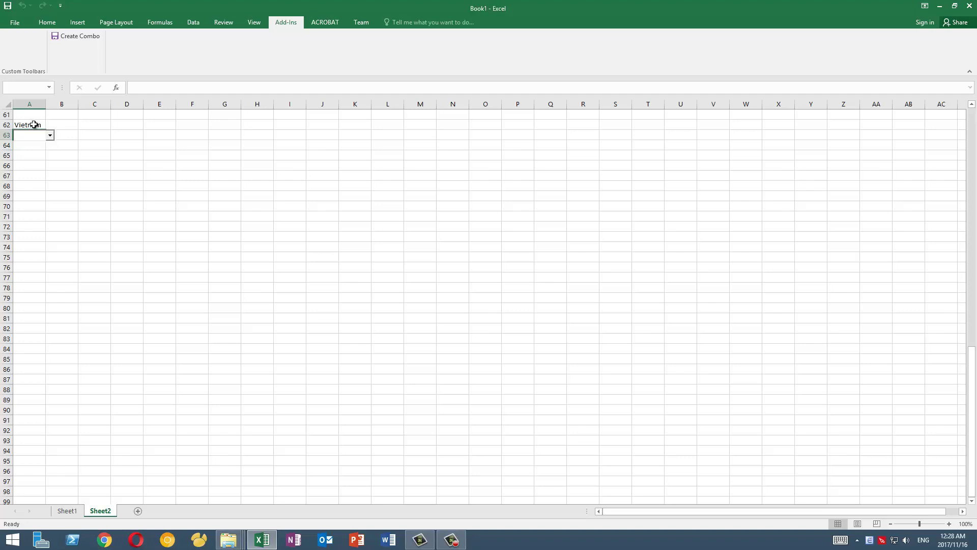
Step: Fill A63:A65 with England, Brazil and Honduras via 'eng', 'br' and 'ho' suggestions
text(ar)
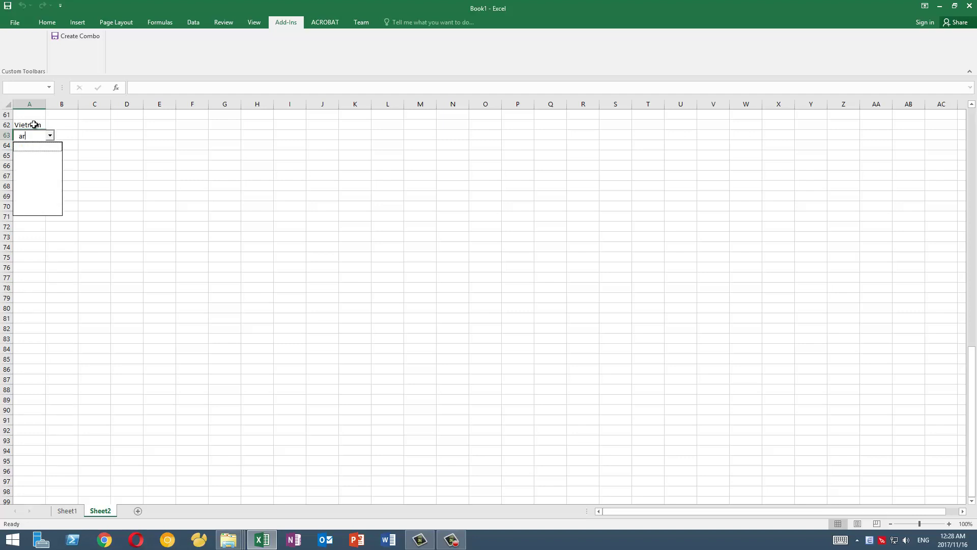
key(BackSpace)
key(BackSpace)
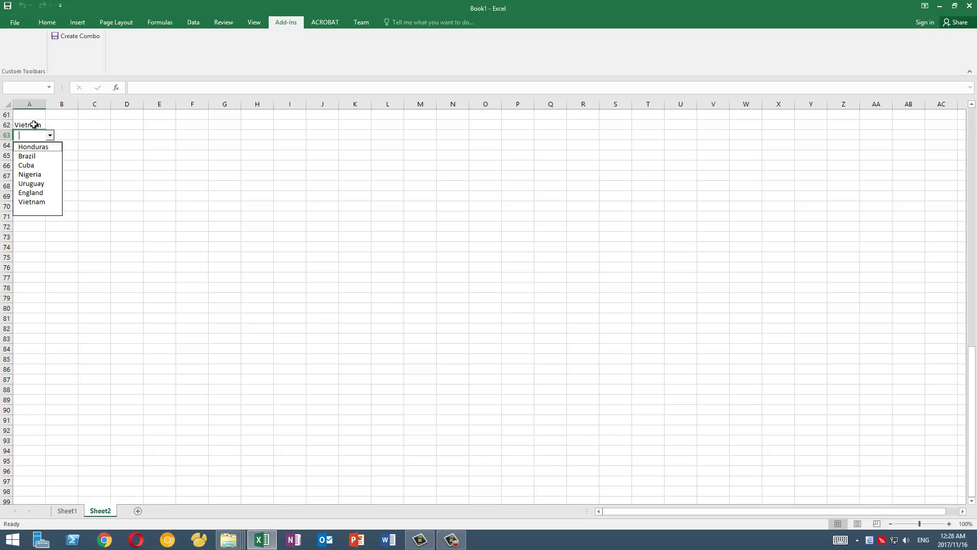
text(eng)
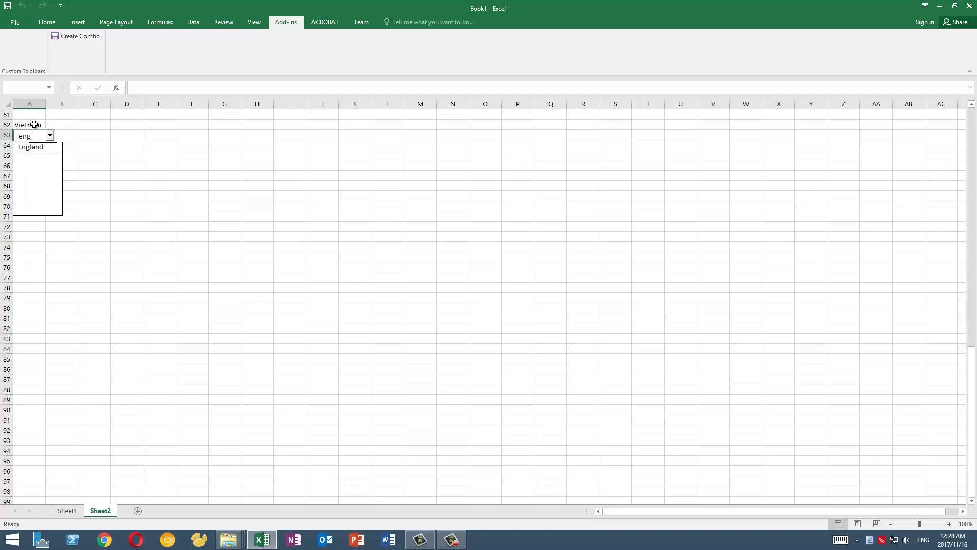
key(Down)
key(Return)
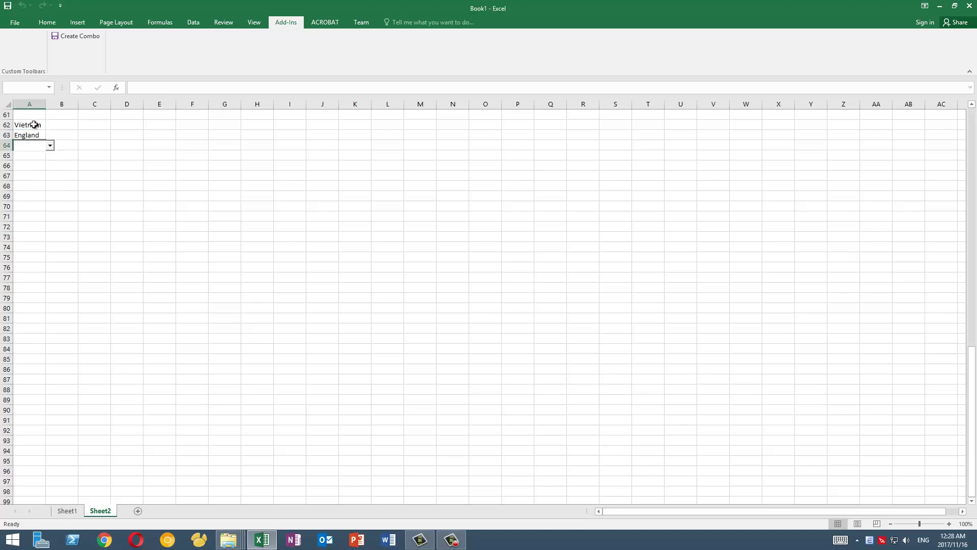
text(br)
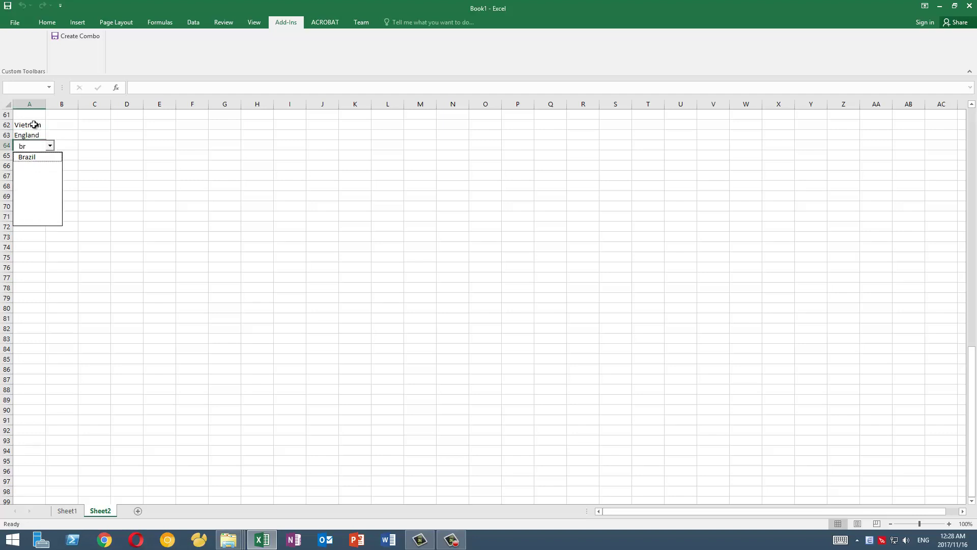
key(Return)
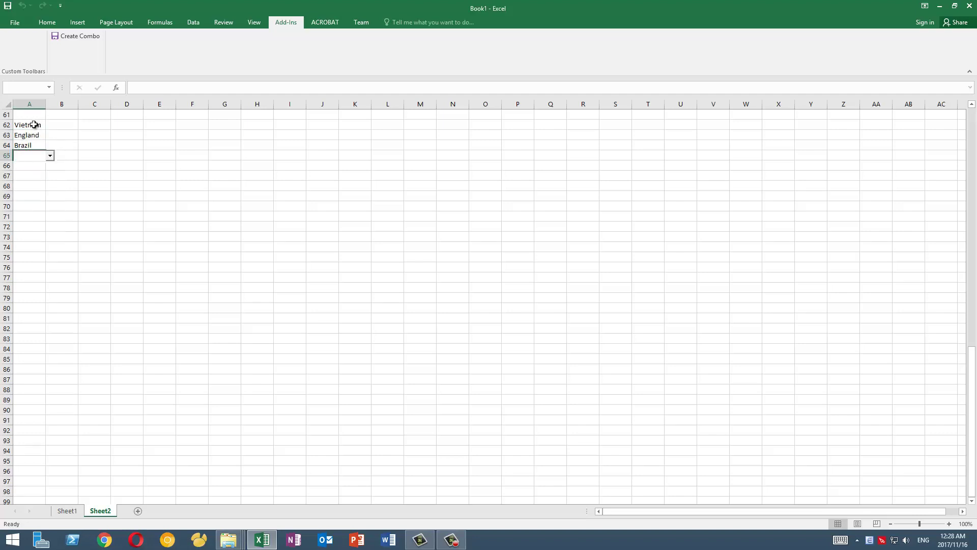
text(h)
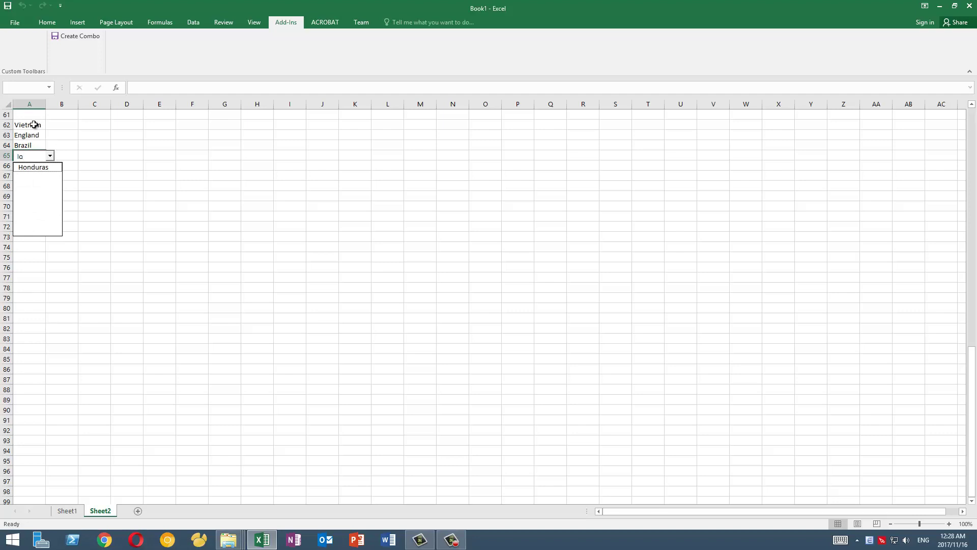
text(o)
key(Return)
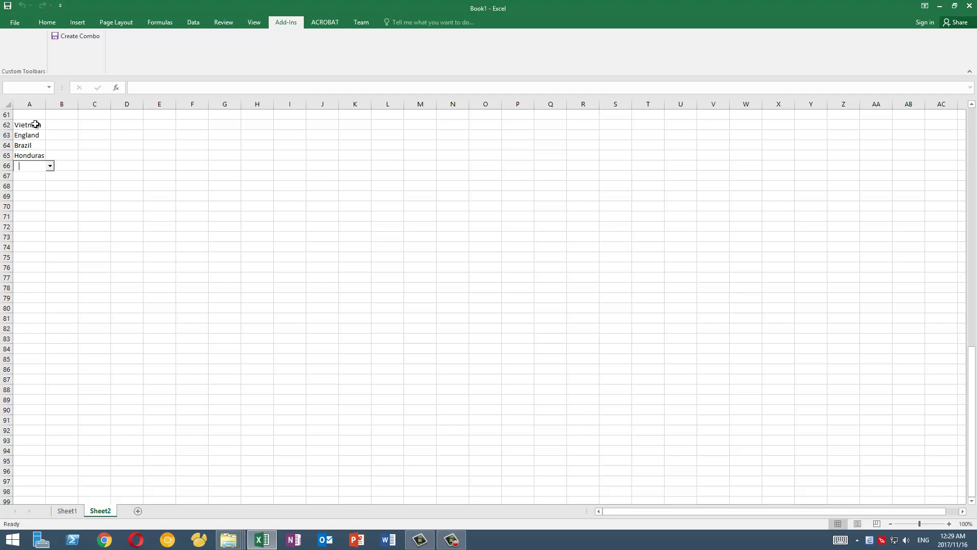
Step: On Sheet1, apply the 'countries' combo drop-down to cells F1:F38
click(71, 511)
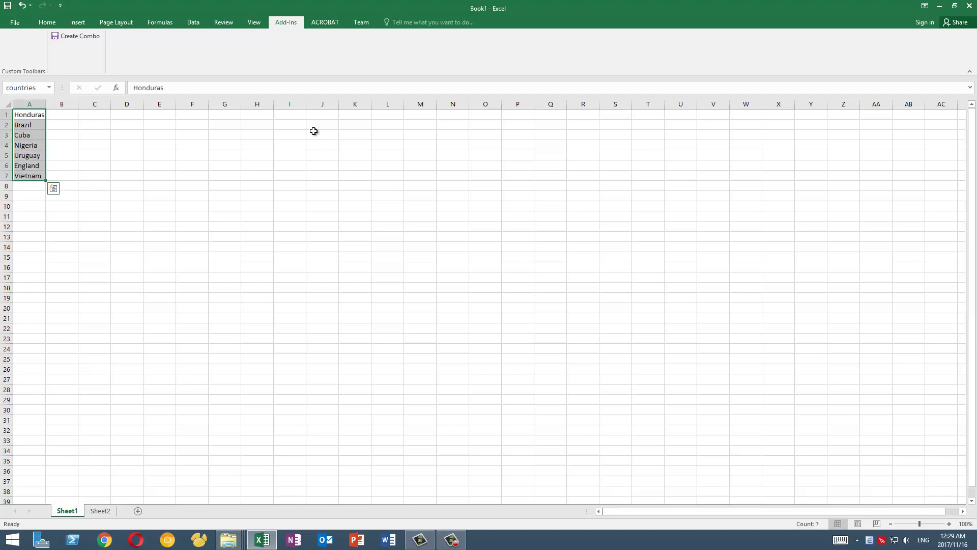
click(194, 134)
drag(194, 115, 196, 482)
click(84, 36)
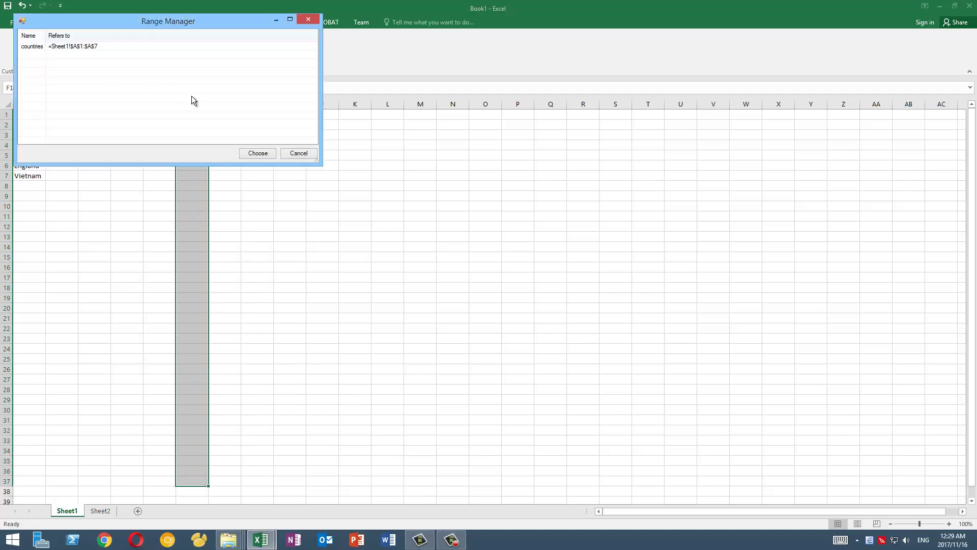
click(34, 48)
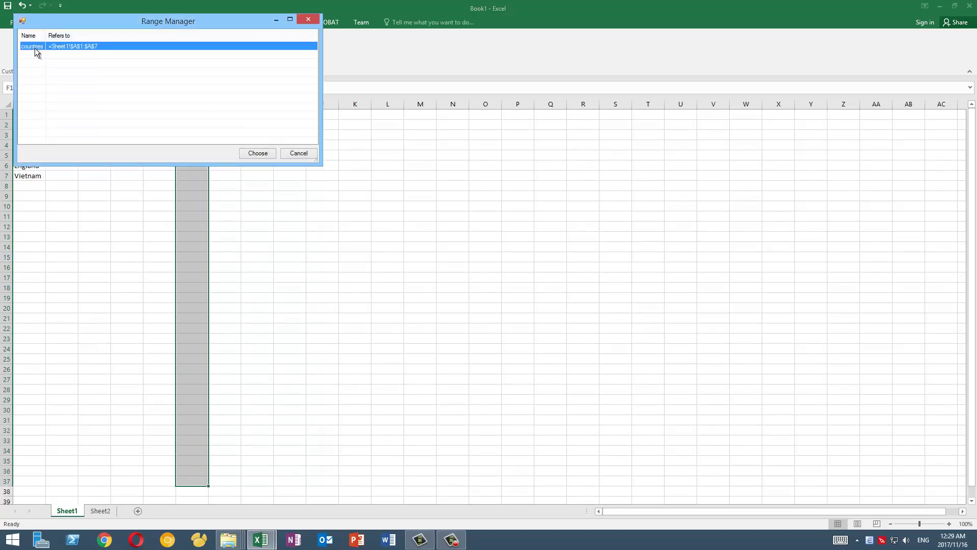
click(256, 154)
Step: Enter Vietnam in F2 by typing 'vi' and picking it from the suggestions
click(192, 126)
text(vi)
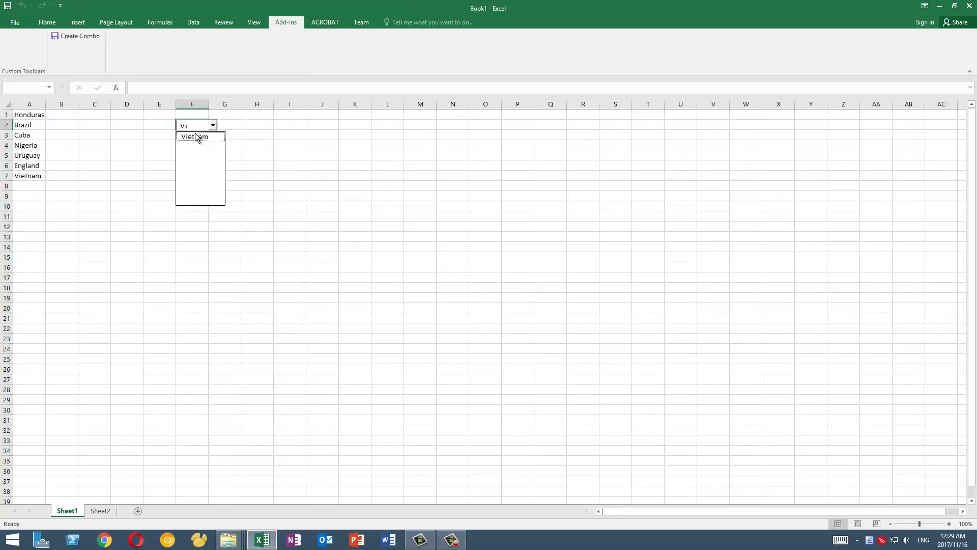
click(196, 137)
key(Return)
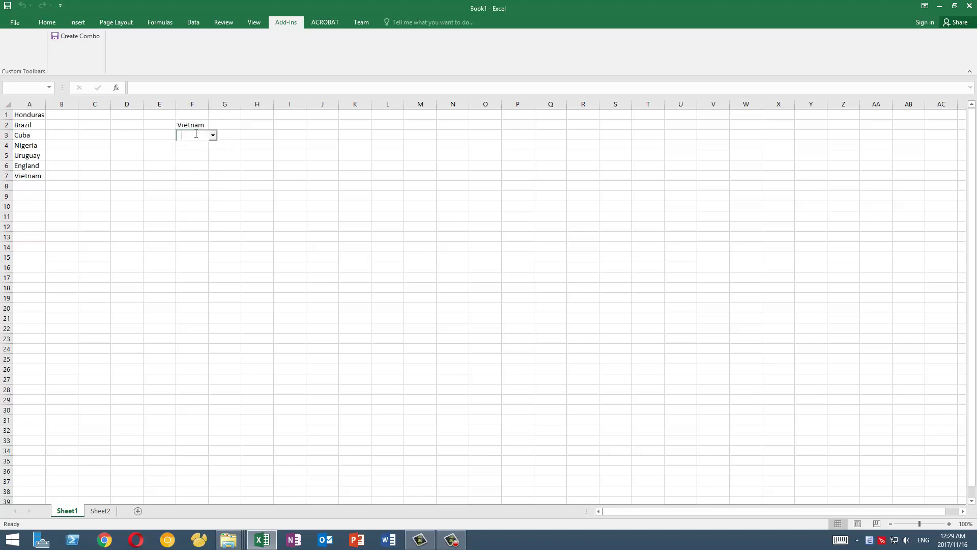